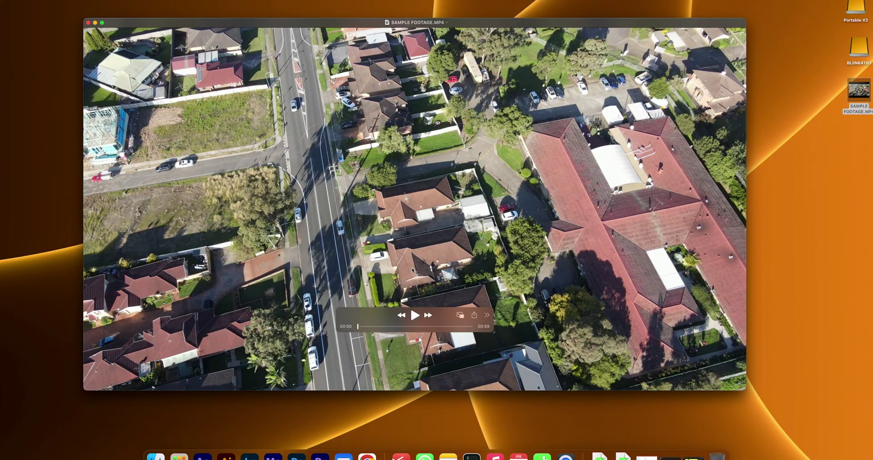
Skim forward through SAMPLE FOOTAGE.MP4 in QuickTime to preview the drone shot
{"action": "left_click_drag", "start_coordinate": [362, 325], "coordinate": [386, 310]}
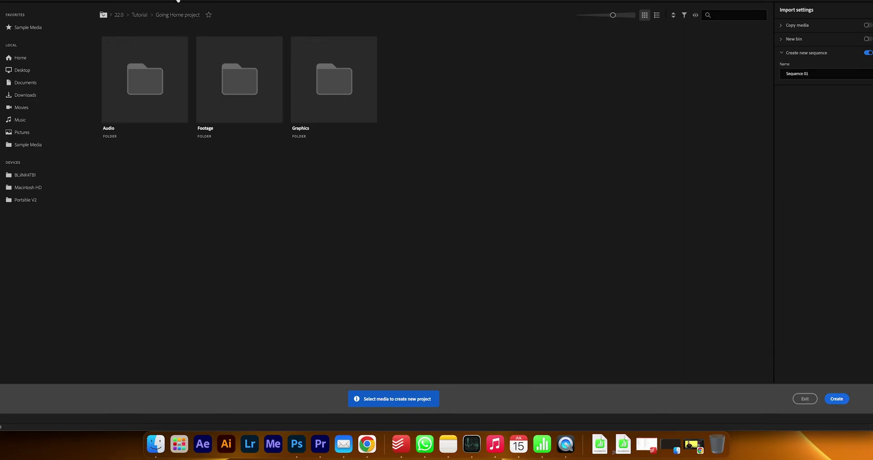
Import SAMPLE FOOTAGE.MP4 and drop it on the Timeline to make the SAMPLE FOOTAGE sequence
{"action": "left_click", "coordinate": [179, 1]}
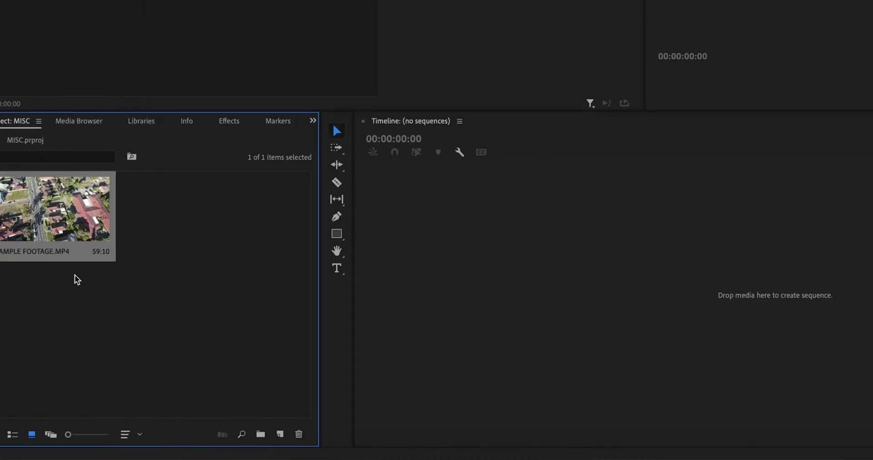
{"action": "left_click_drag", "start_coordinate": [68, 214], "coordinate": [542, 282]}
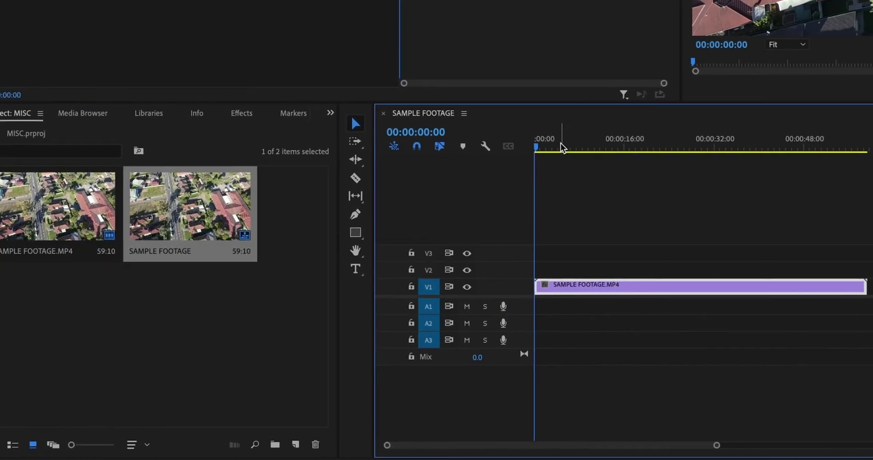
{"action": "left_click_drag", "start_coordinate": [560, 143], "coordinate": [556, 168]}
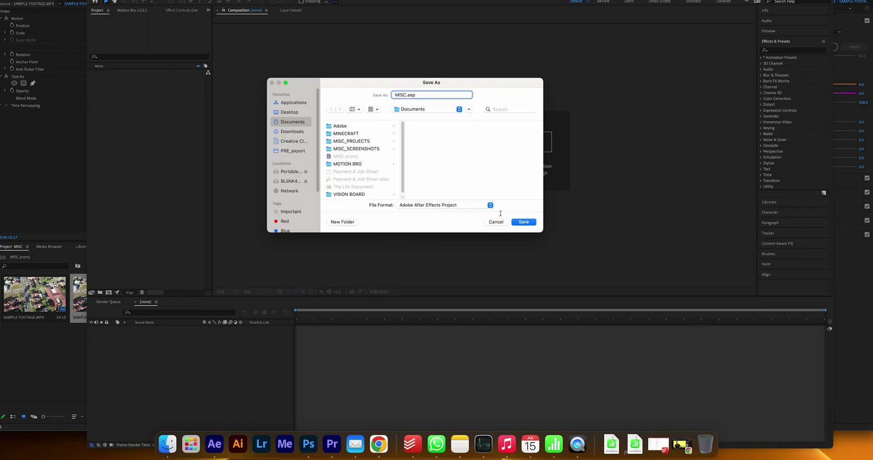
Confirm saving the After Effects project as MISC.aep
{"action": "left_click", "coordinate": [520, 222]}
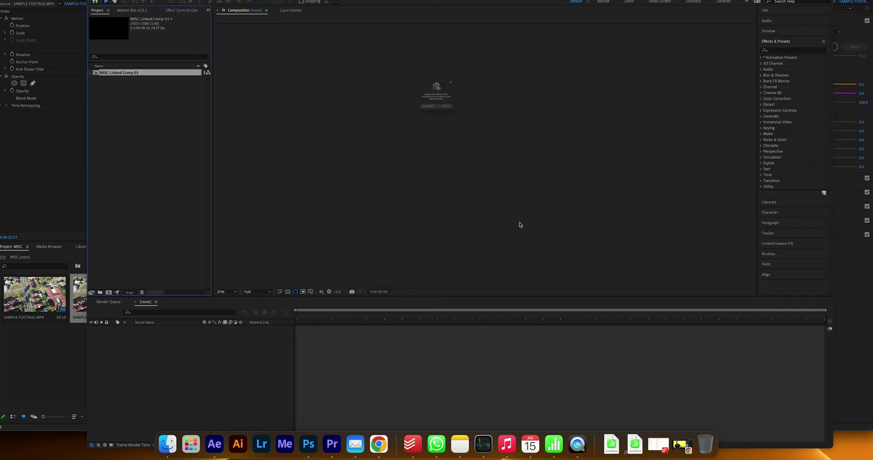
Allow Desktop access, try a layer split near 24 seconds, then undo it
{"action": "left_click", "coordinate": [463, 126]}
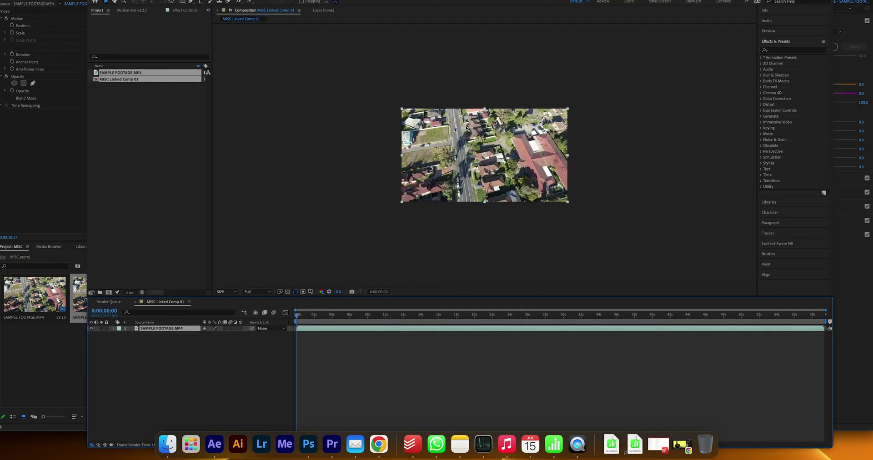
{"action": "left_click_drag", "start_coordinate": [253, 294], "coordinate": [302, 294]}
{"action": "left_click_drag", "start_coordinate": [369, 296], "coordinate": [555, 309]}
{"action": "key", "text": "ctrl+shift+d"}
{"action": "key", "text": "ctrl+shift+d"}
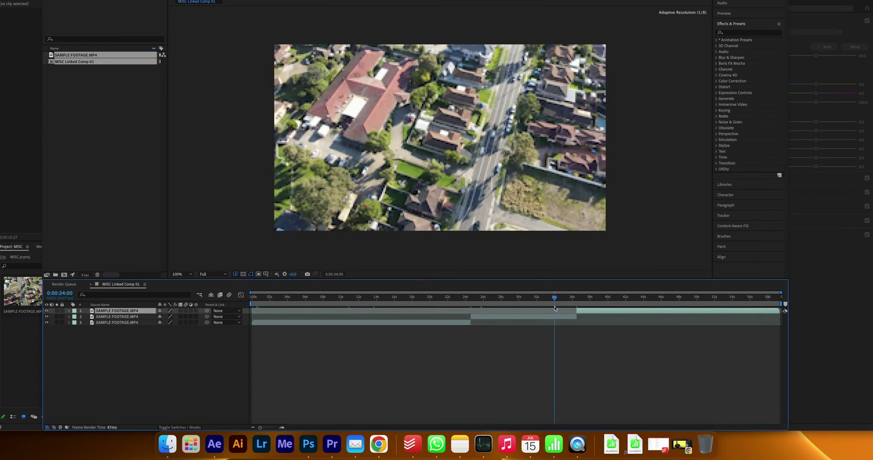
{"action": "key", "text": "ctrl+z"}
{"action": "key", "text": "ctrl+z"}
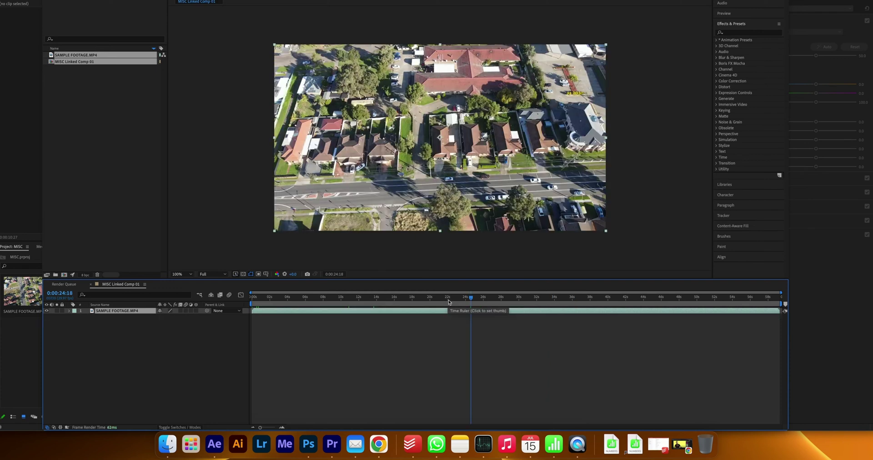
{"action": "left_click_drag", "start_coordinate": [442, 301], "coordinate": [400, 297]}
Split the footage layer at 19:09 and preview the result
{"action": "key", "text": "ctrl+shift+d"}
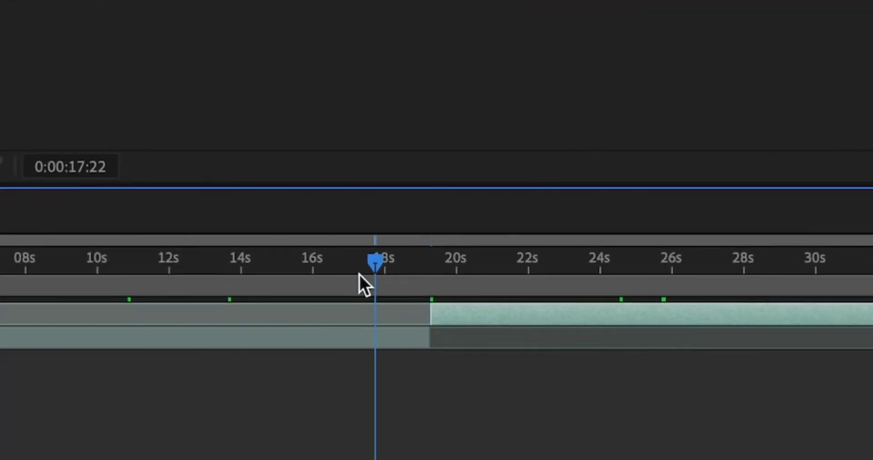
{"action": "key", "text": "space"}
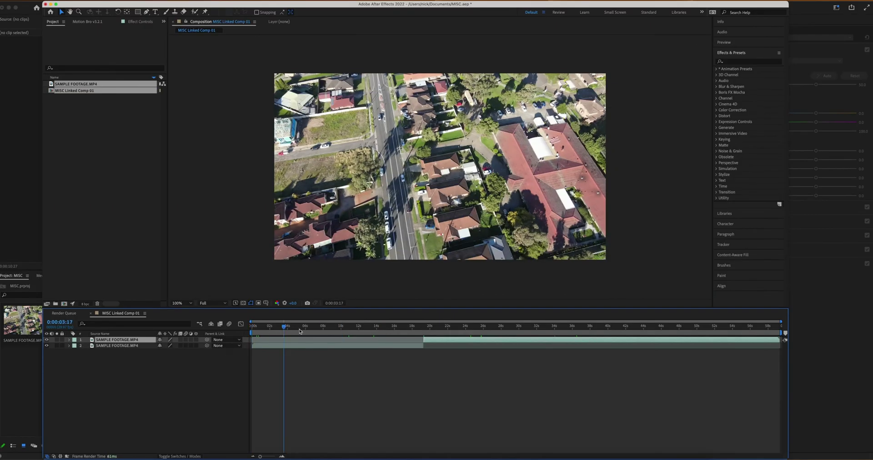
{"action": "key", "text": "space"}
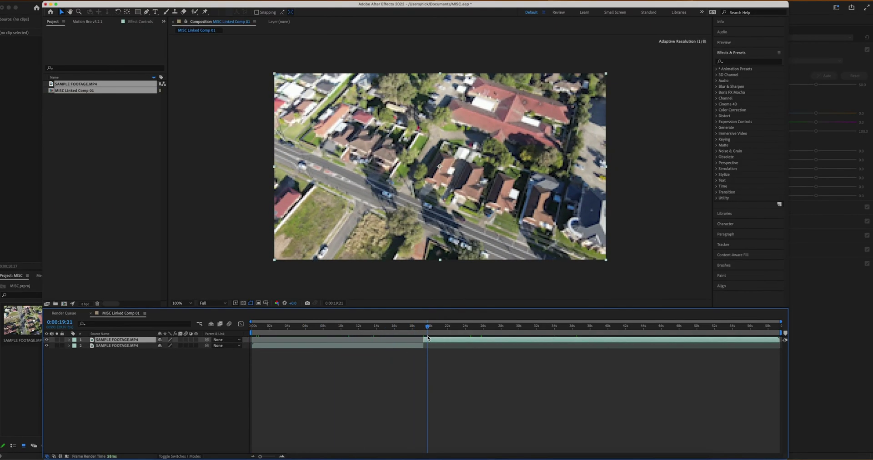
{"action": "left_click_drag", "start_coordinate": [355, 331], "coordinate": [334, 326]}
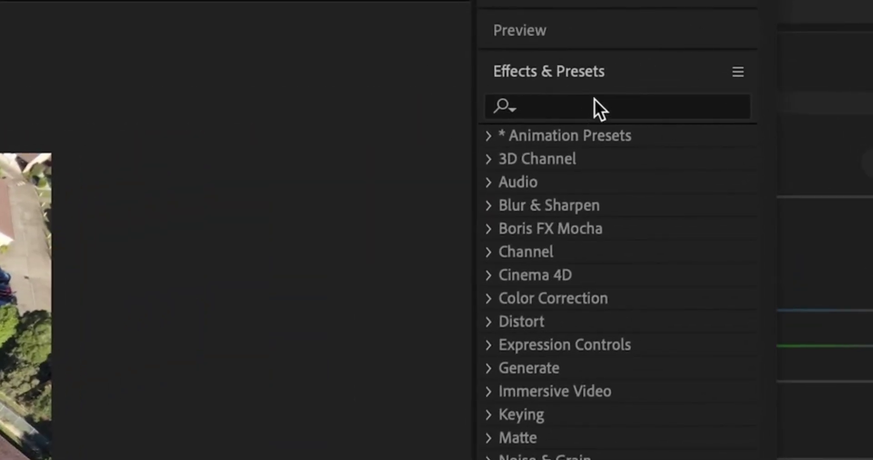
Search 'mocha' in Effects & Presets, apply Mocha AE to a footage layer, and check the Window menu
{"action": "left_click", "coordinate": [594, 100]}
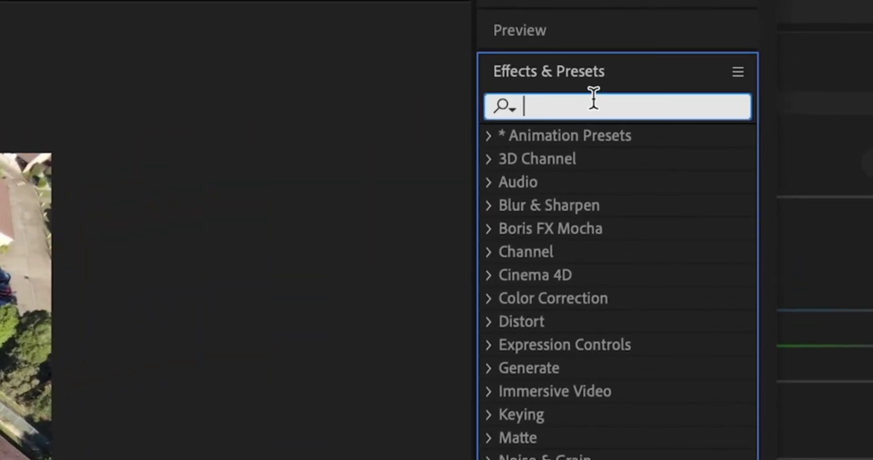
{"action": "type", "text": "mocha"}
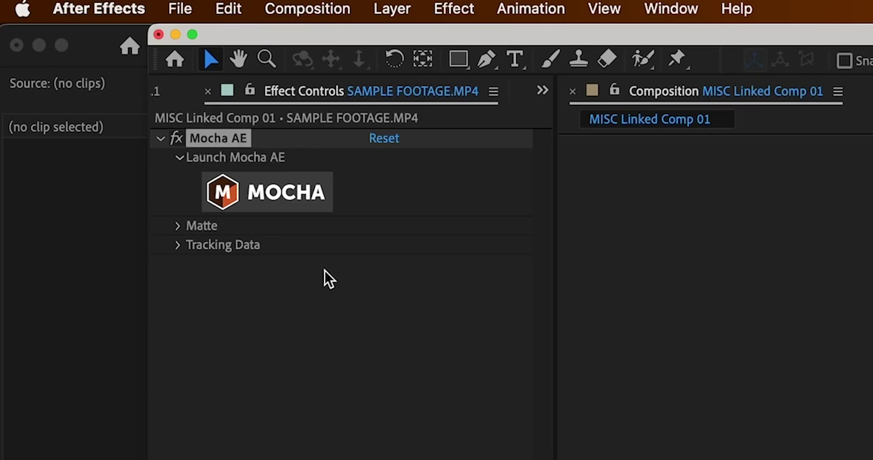
{"action": "left_click", "coordinate": [245, 191]}
{"action": "left_click", "coordinate": [182, 91]}
{"action": "left_click", "coordinate": [381, 97]}
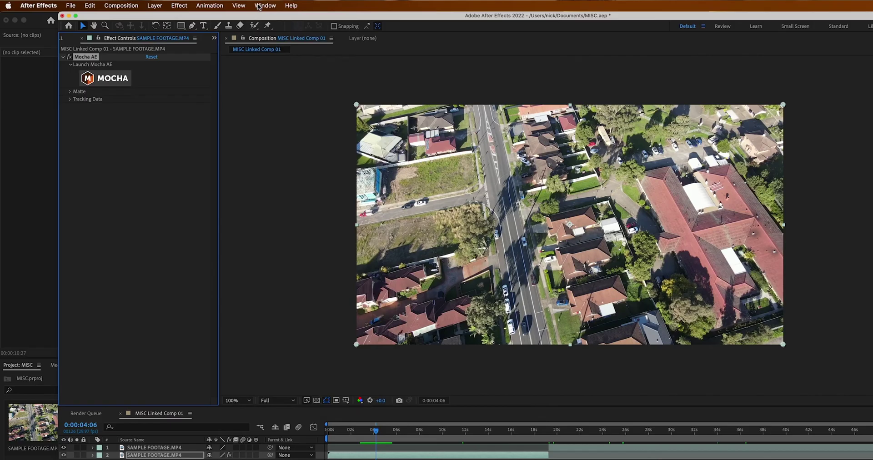
{"action": "left_click", "coordinate": [657, 10]}
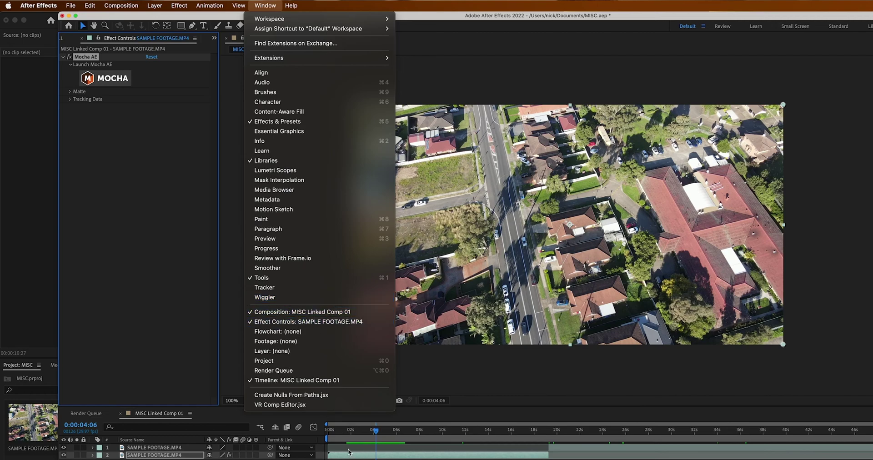
{"action": "left_click", "coordinate": [142, 114]}
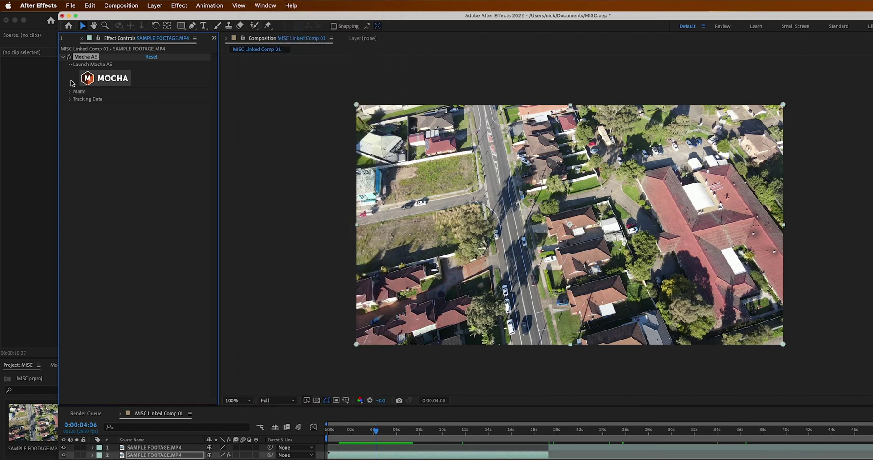
Launch Mocha from the effect's MOCHA button and dismiss the Welcome to Mocha AE window
{"action": "left_click", "coordinate": [108, 83]}
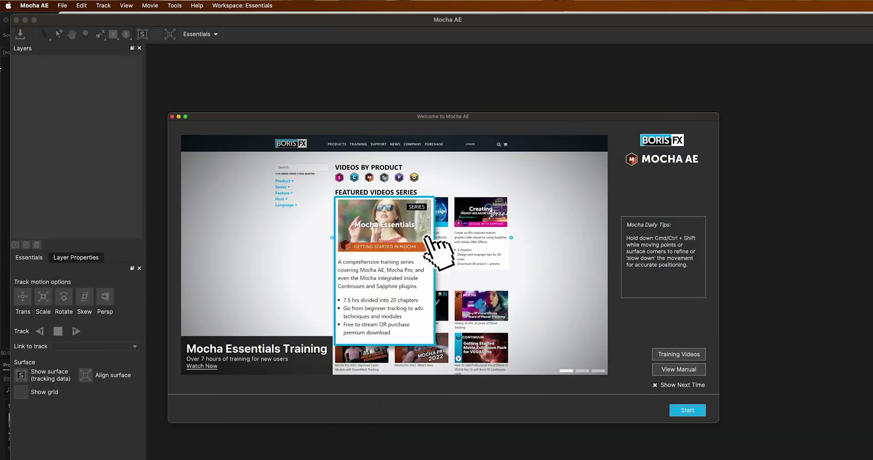
{"action": "left_click_drag", "start_coordinate": [463, 112], "coordinate": [489, 110]}
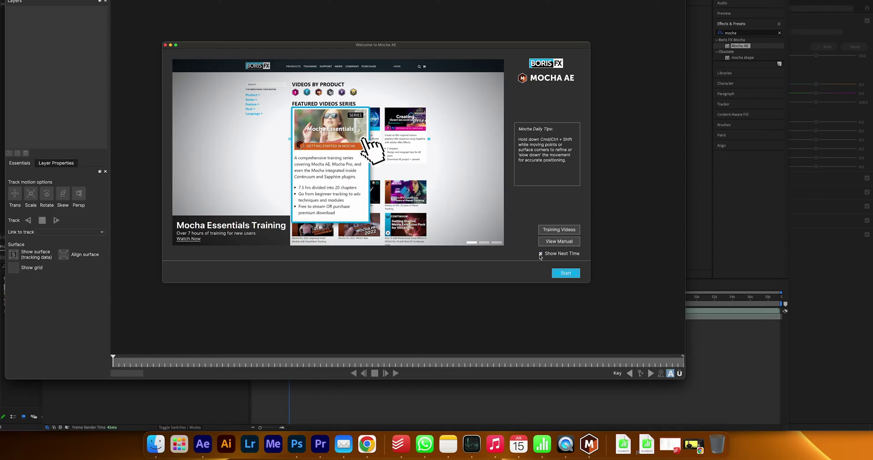
{"action": "left_click", "coordinate": [165, 45]}
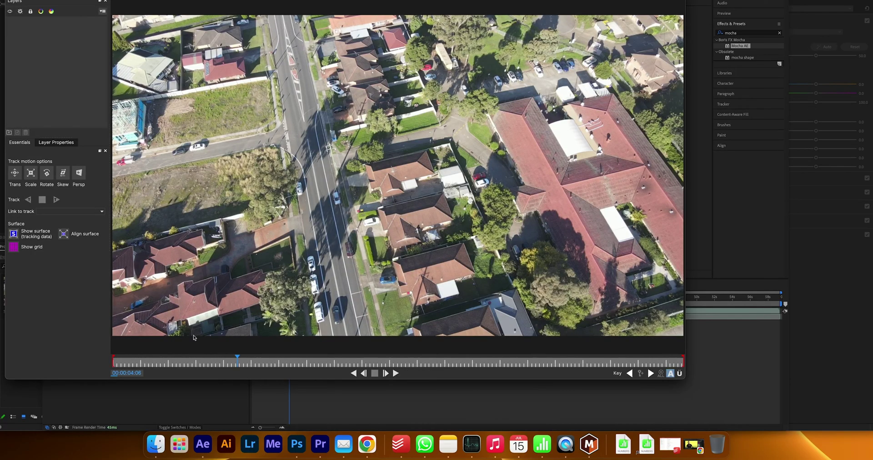
Advance the footage a couple of frames to start outlining the property beside the road
{"action": "left_click_drag", "start_coordinate": [237, 359], "coordinate": [205, 376]}
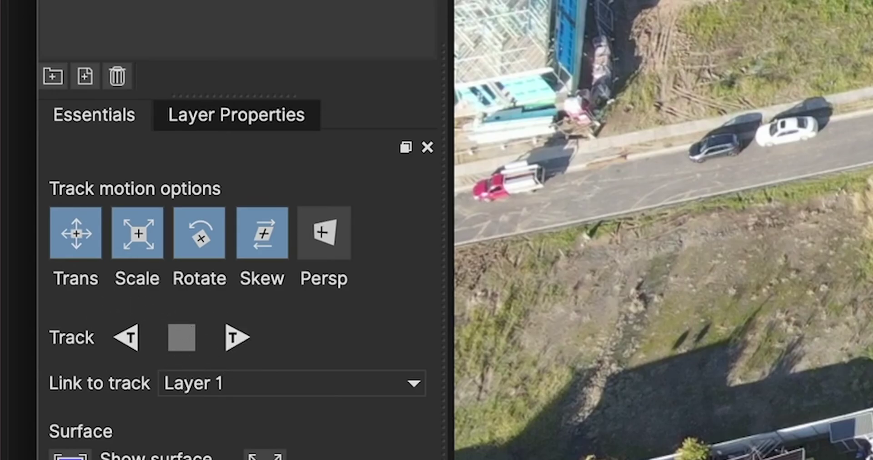
Track Layer 1 forward with Trans, Scale, Rotate and Skew to about frame 172
{"action": "left_click", "coordinate": [244, 331]}
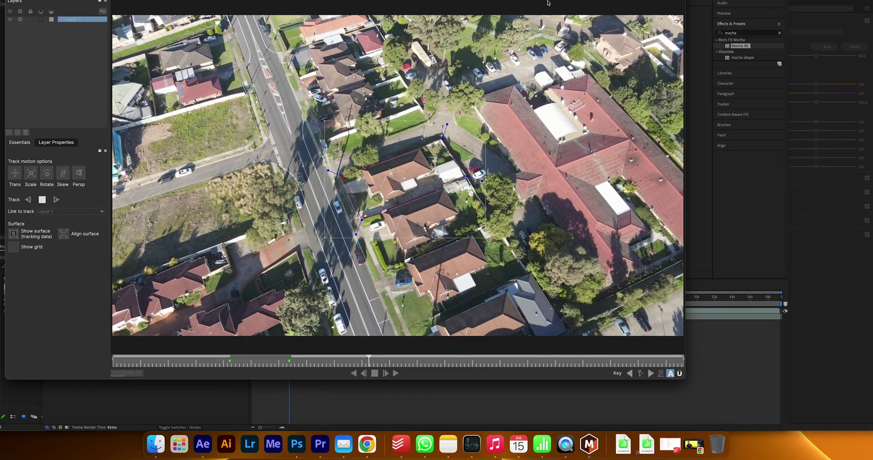
From 00:00:04:03, track Layer 1 backwards and stop at the first frame
{"action": "left_click_drag", "start_coordinate": [521, 1], "coordinate": [426, 357]}
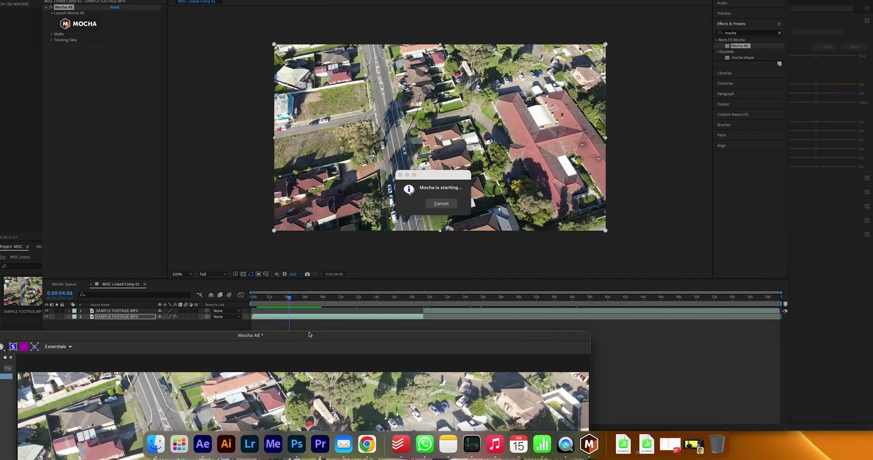
{"action": "left_click_drag", "start_coordinate": [310, 335], "coordinate": [398, 8]}
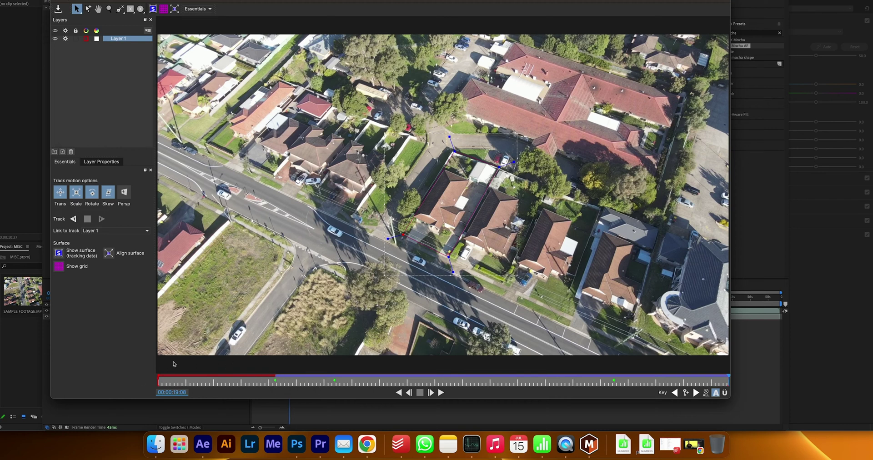
{"action": "left_click", "coordinate": [277, 375]}
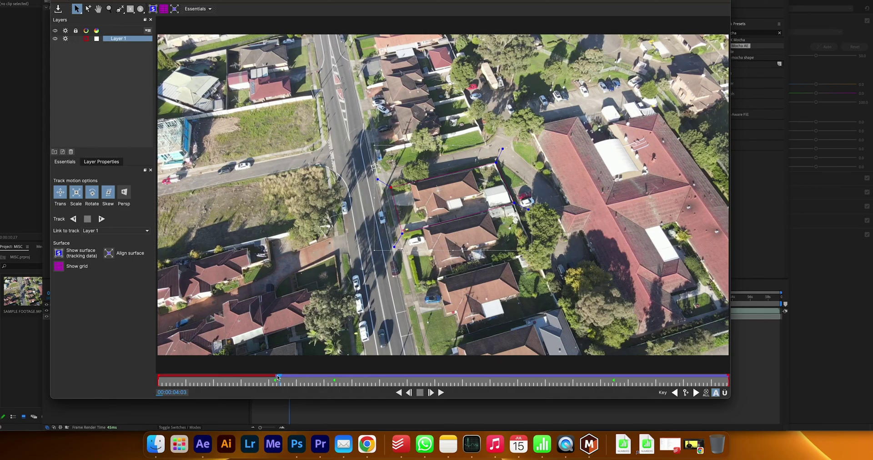
{"action": "left_click", "coordinate": [75, 220]}
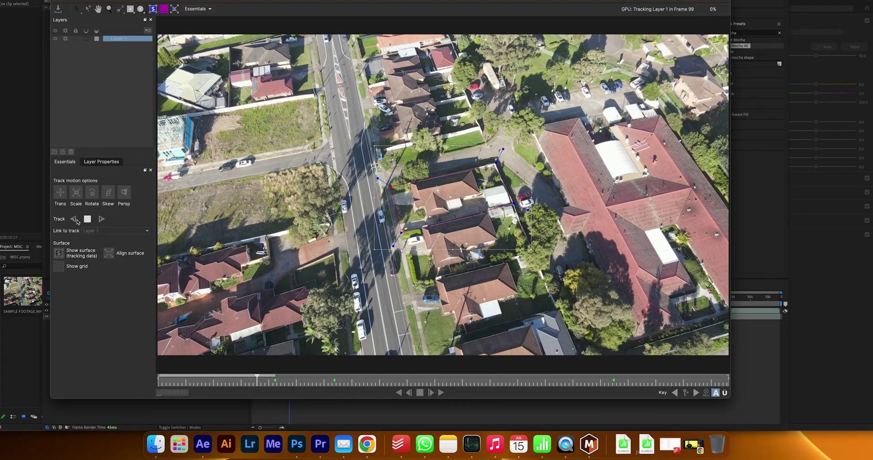
{"action": "left_click", "coordinate": [88, 219]}
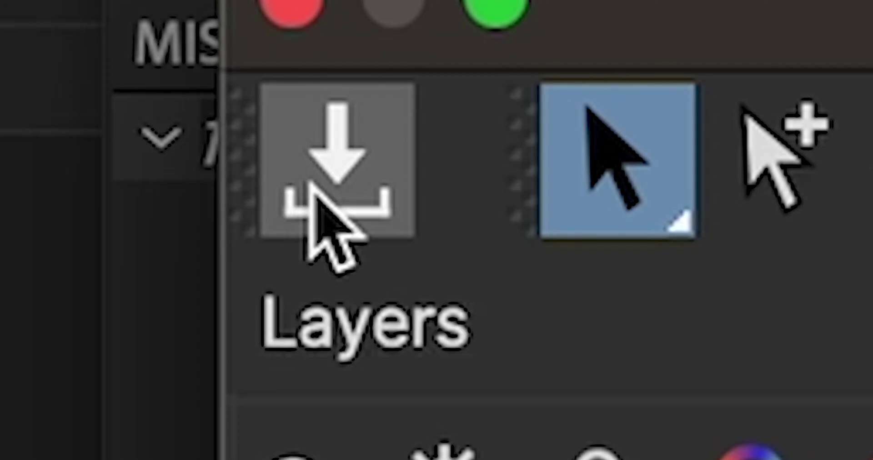
Save the Mocha project and close Mocha, back to MISC Linked Comp 01
{"action": "left_click", "coordinate": [346, 223]}
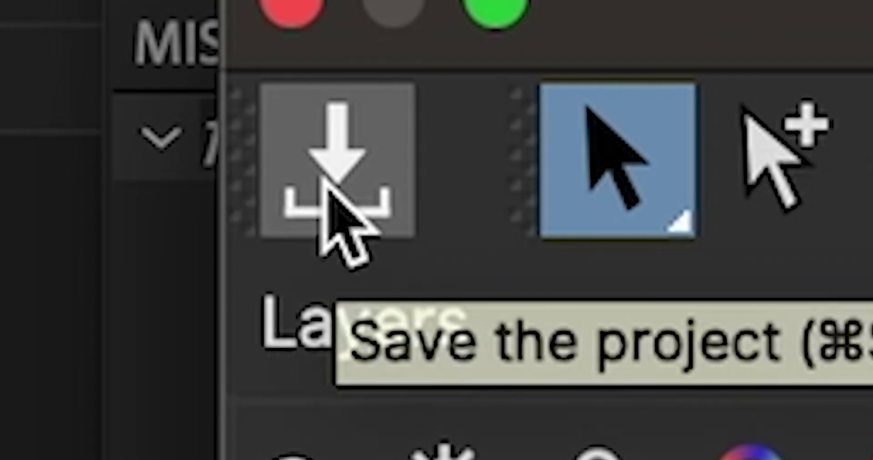
{"action": "left_click", "coordinate": [288, 19]}
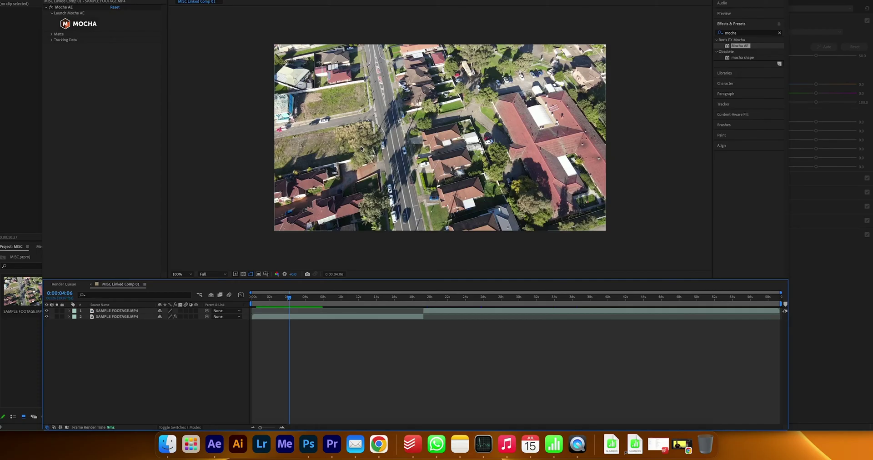
Duplicate the Mocha-tracked footage layer, hide the bottom copy, and expand the Mocha effect's Matte settings
{"action": "left_click", "coordinate": [319, 318]}
{"action": "key", "text": "super+d"}
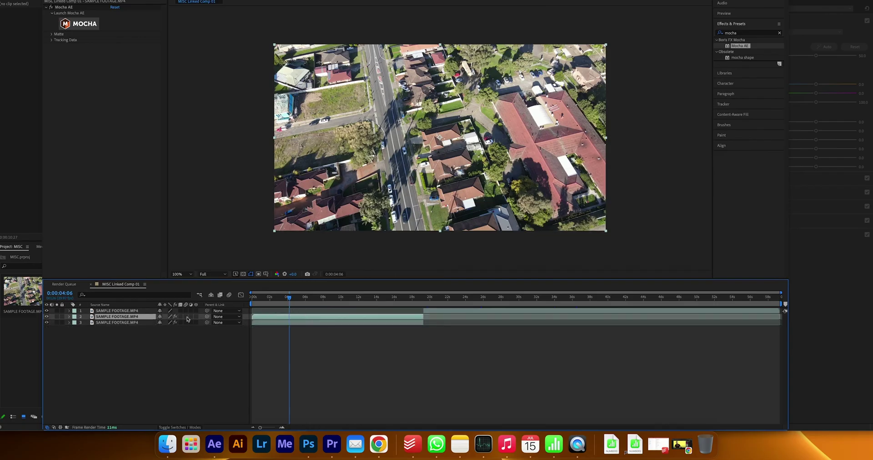
{"action": "left_click", "coordinate": [113, 323]}
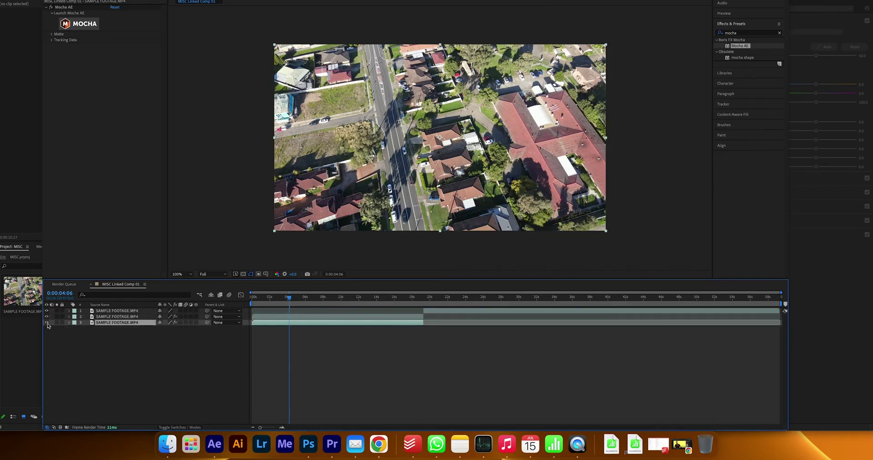
{"action": "left_click", "coordinate": [46, 323]}
{"action": "left_click", "coordinate": [292, 314]}
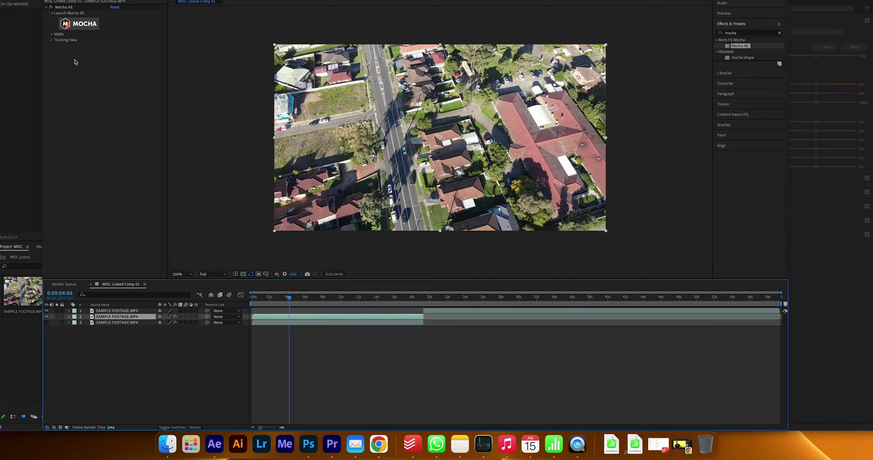
{"action": "left_click", "coordinate": [51, 35]}
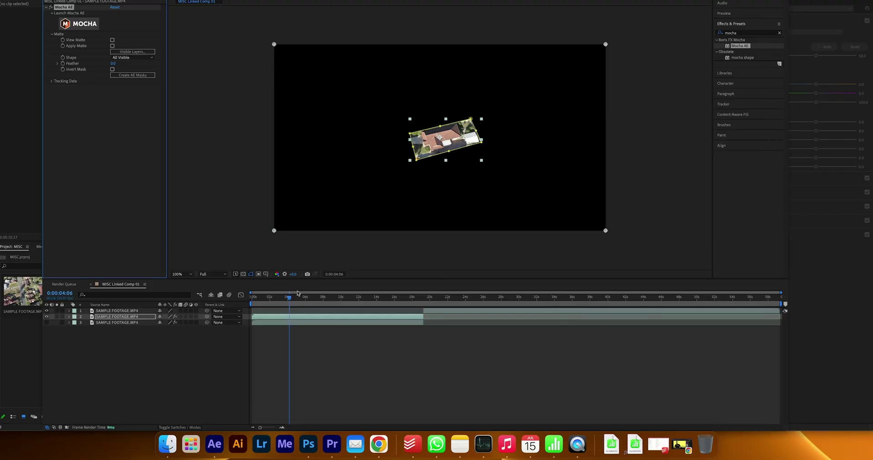
Make the bottom SAMPLE FOOTAGE.MP4 copy visible again around the ten-second mark
{"action": "left_click_drag", "start_coordinate": [289, 306], "coordinate": [384, 304]}
{"action": "left_click", "coordinate": [377, 346]}
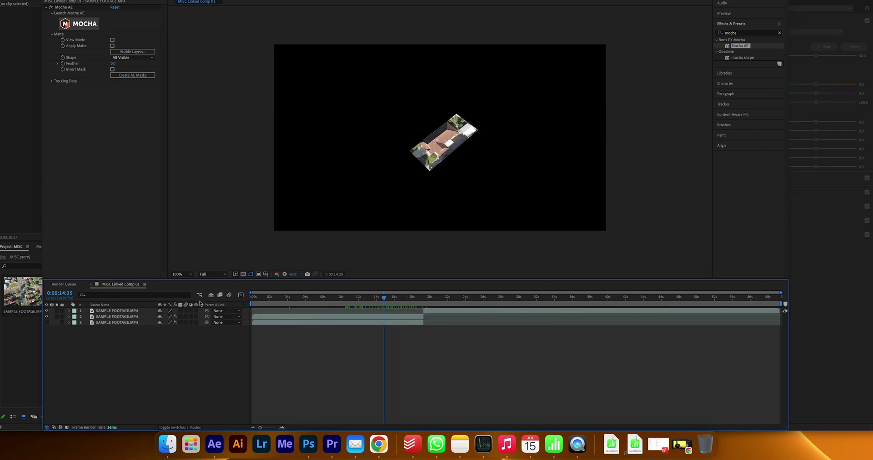
{"action": "left_click", "coordinate": [46, 322]}
{"action": "left_click_drag", "start_coordinate": [370, 301], "coordinate": [344, 301]}
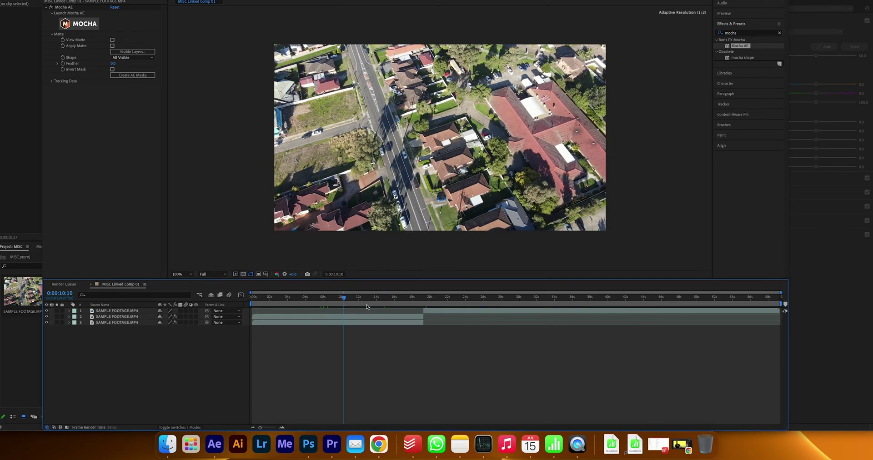
Add a red Stroke effect with brush size 5.6 to the tracked house layer
{"action": "left_click", "coordinate": [356, 315]}
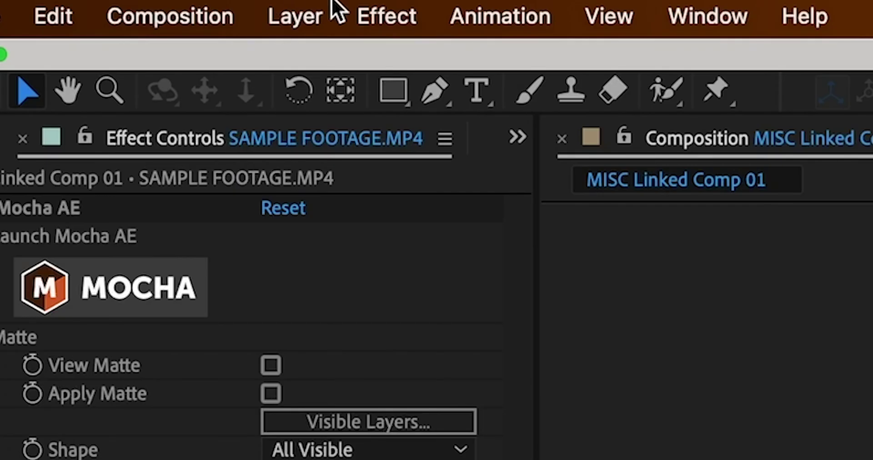
{"action": "left_click", "coordinate": [350, 13]}
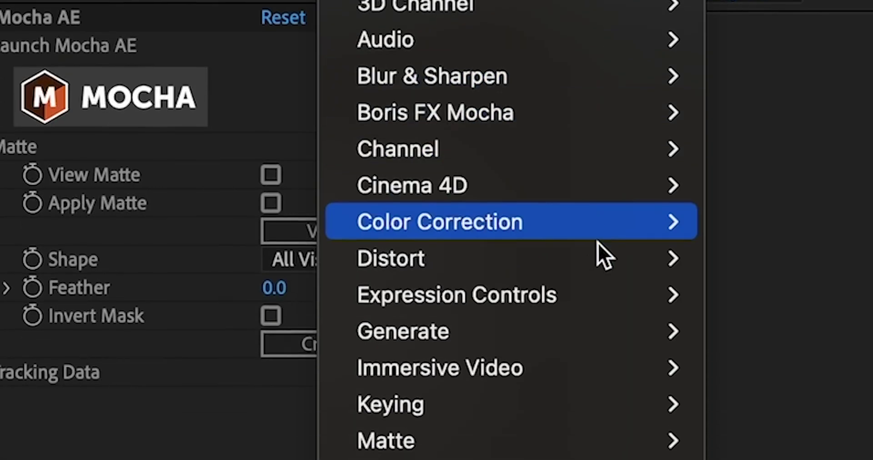
{"action": "mouse_move", "coordinate": [628, 224]}
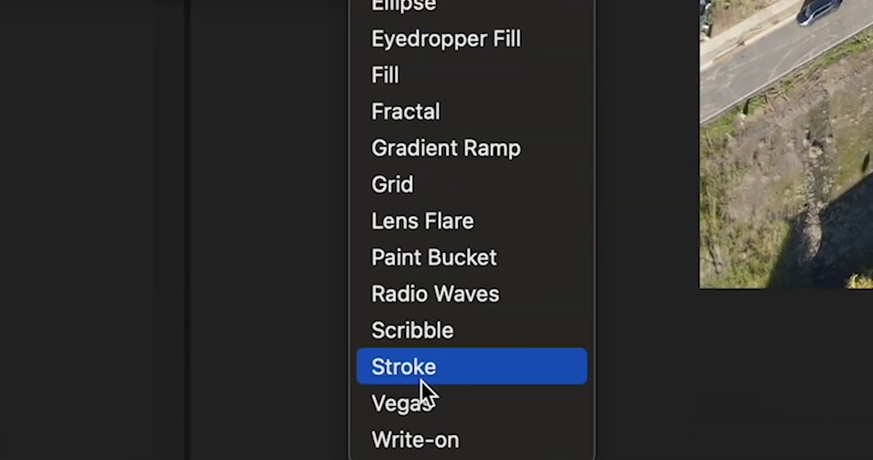
{"action": "left_click", "coordinate": [428, 376]}
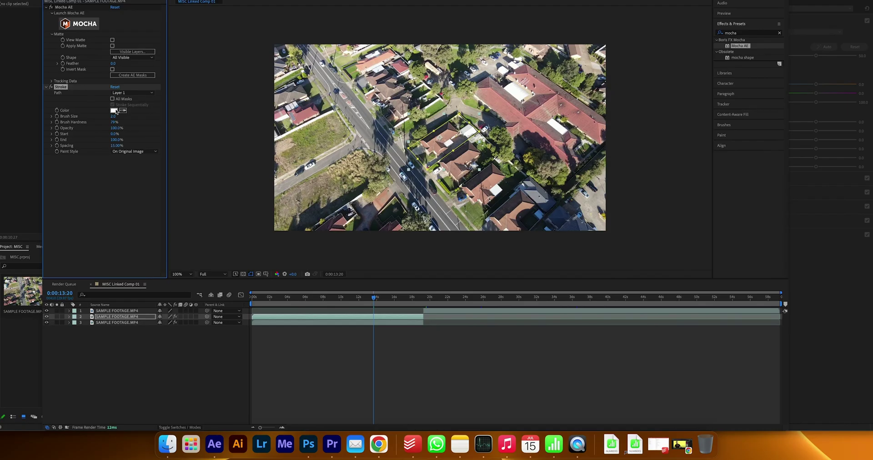
{"action": "left_click", "coordinate": [115, 111]}
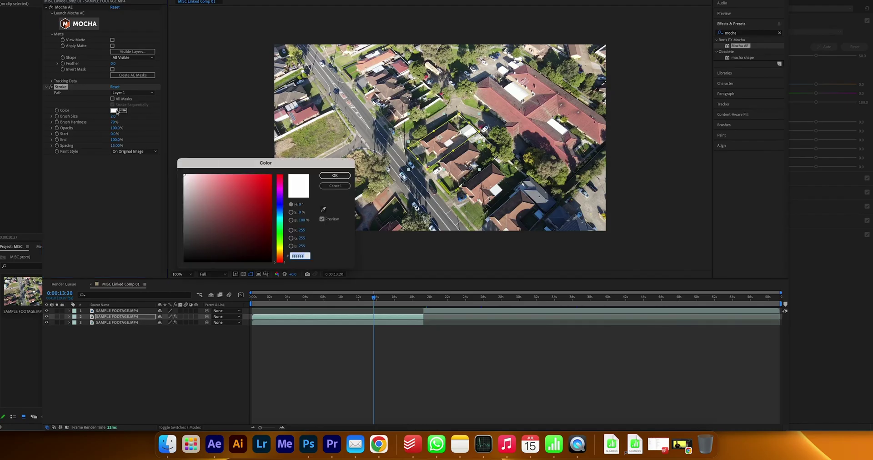
{"action": "left_click", "coordinate": [270, 176]}
{"action": "left_click", "coordinate": [335, 176]}
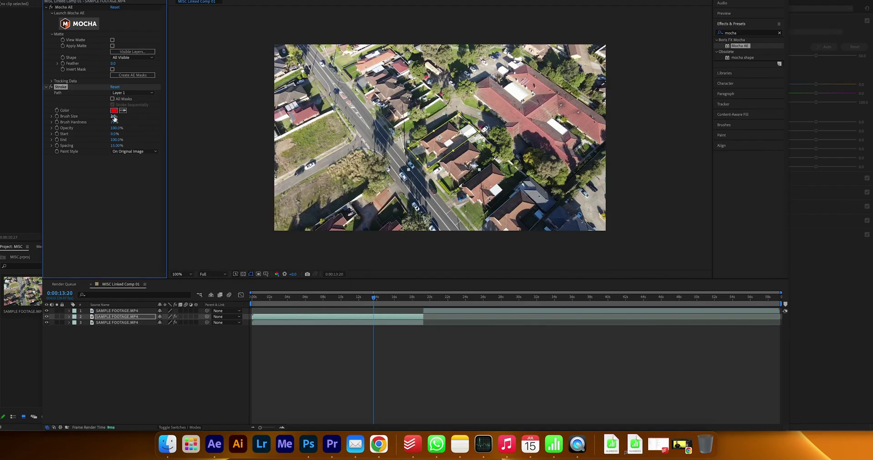
{"action": "mouse_move", "coordinate": [120, 116]}
{"action": "left_mouse_down"}
{"action": "mouse_move", "coordinate": [158, 117]}
{"action": "mouse_move", "coordinate": [134, 125]}
{"action": "left_mouse_up"}
{"action": "left_click_drag", "start_coordinate": [355, 297], "coordinate": [291, 304]}
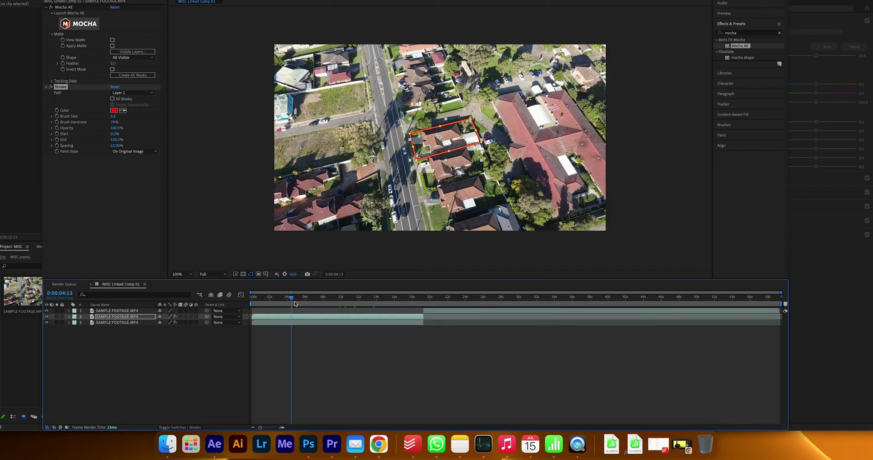
Keyframe the Stroke End at 0% at 0:00:04:13 so it animates up to 100%
{"action": "left_click", "coordinate": [57, 141]}
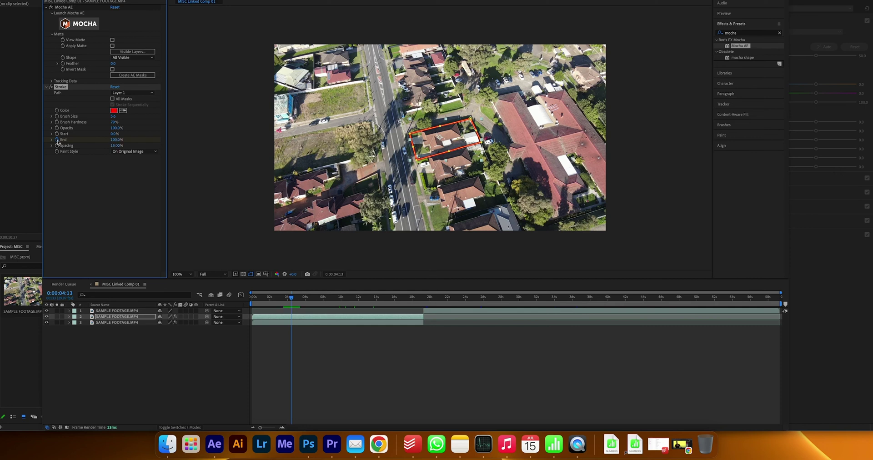
{"action": "left_click", "coordinate": [306, 317]}
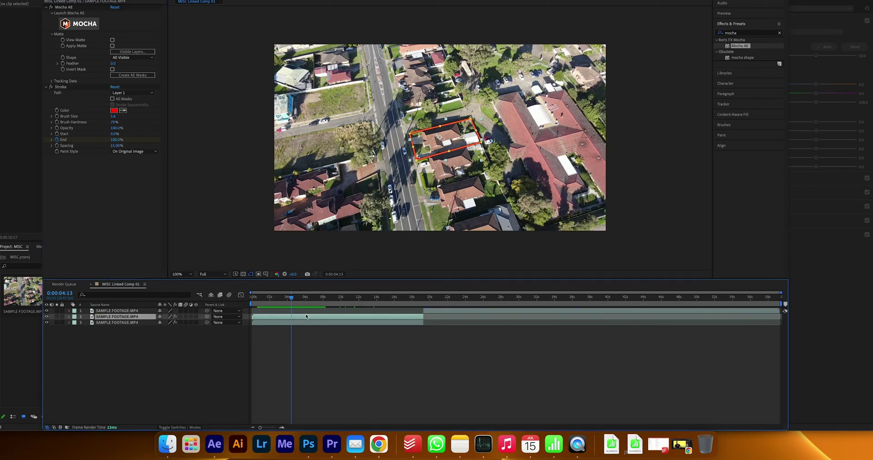
{"action": "key", "text": "u"}
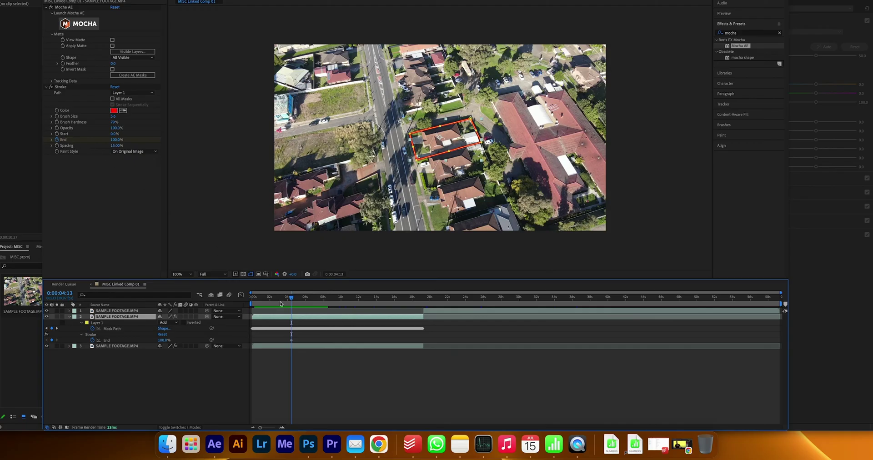
{"action": "left_click_drag", "start_coordinate": [291, 341], "coordinate": [294, 341]}
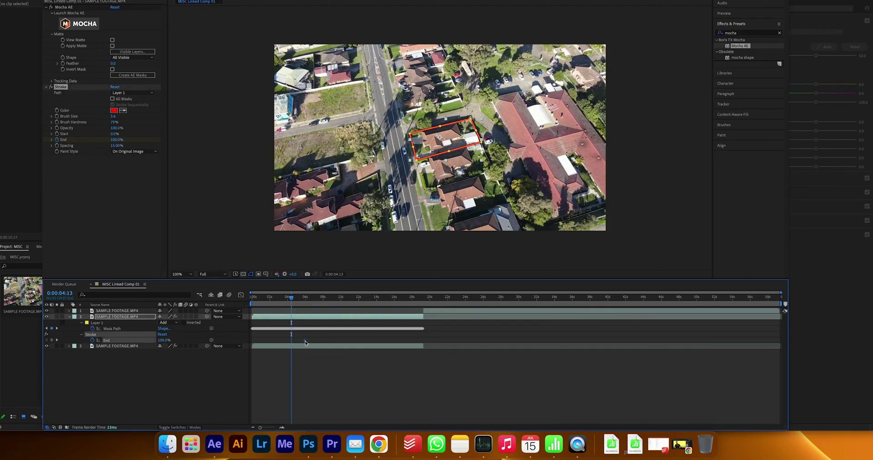
{"action": "left_click", "coordinate": [117, 141]}
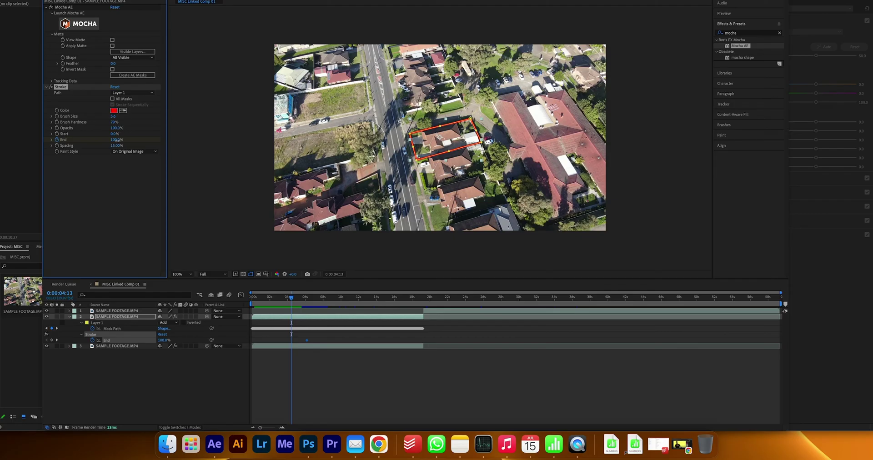
{"action": "left_click_drag", "start_coordinate": [118, 141], "coordinate": [91, 142]}
{"action": "left_click", "coordinate": [291, 297]}
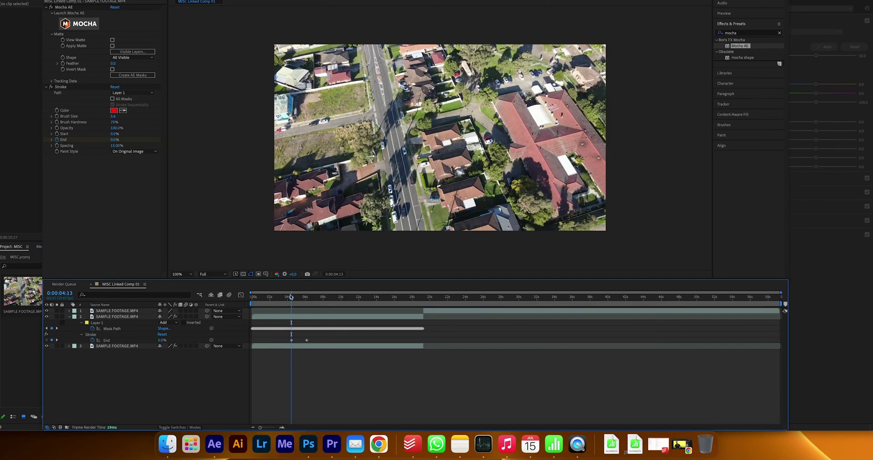
{"action": "mouse_move", "coordinate": [291, 297]}
{"action": "left_mouse_down"}
{"action": "mouse_move", "coordinate": [306, 302]}
{"action": "mouse_move", "coordinate": [289, 302]}
{"action": "mouse_move", "coordinate": [298, 302]}
{"action": "left_mouse_up"}
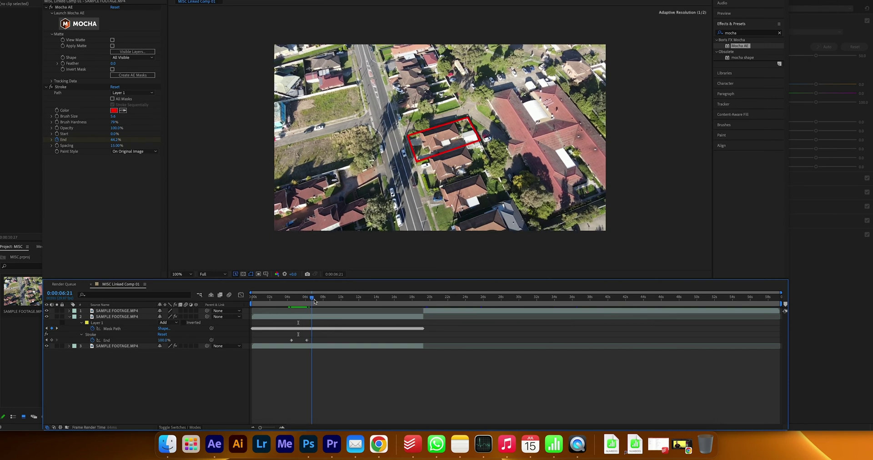
Scrub to 0:00:09:22 to check the red stroke fully encircles the tracked house
{"action": "mouse_move", "coordinate": [314, 301]}
{"action": "left_mouse_down"}
{"action": "mouse_move", "coordinate": [326, 302]}
{"action": "mouse_move", "coordinate": [301, 306]}
{"action": "mouse_move", "coordinate": [347, 298]}
{"action": "left_mouse_up"}
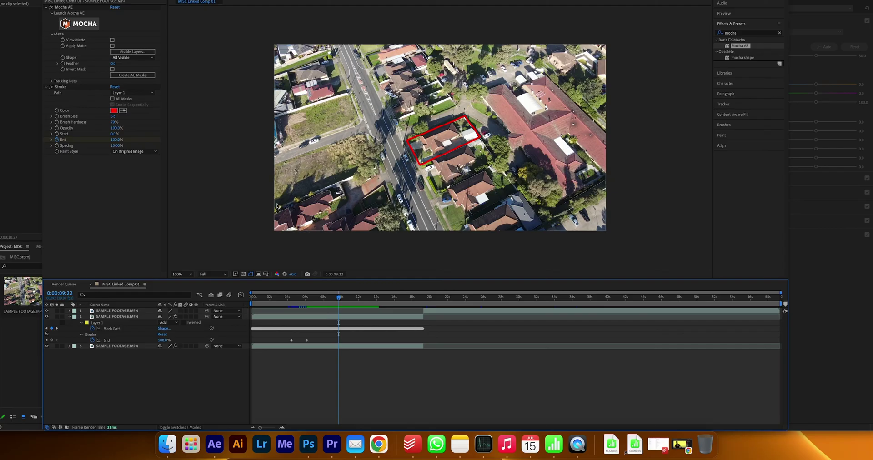
Apply Lumetri Color from Effects & Presets to the background footage layer 3
{"action": "left_click", "coordinate": [742, 30]}
{"action": "left_click", "coordinate": [742, 31]}
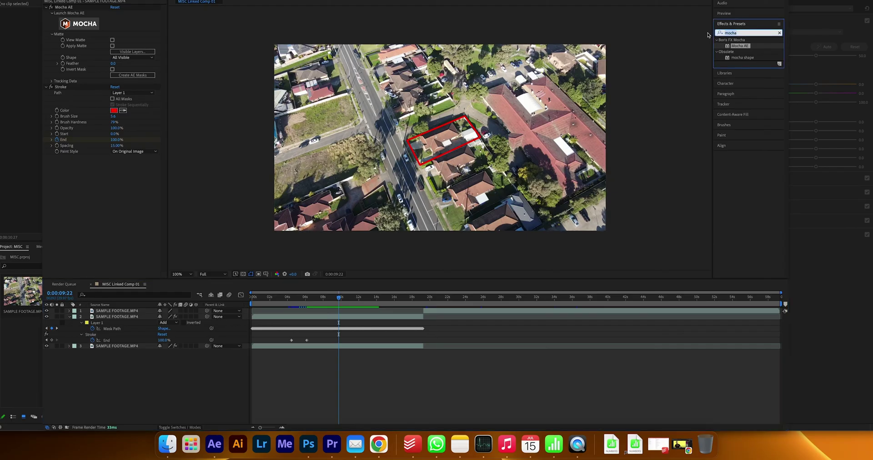
{"action": "type", "text": "lumetr"}
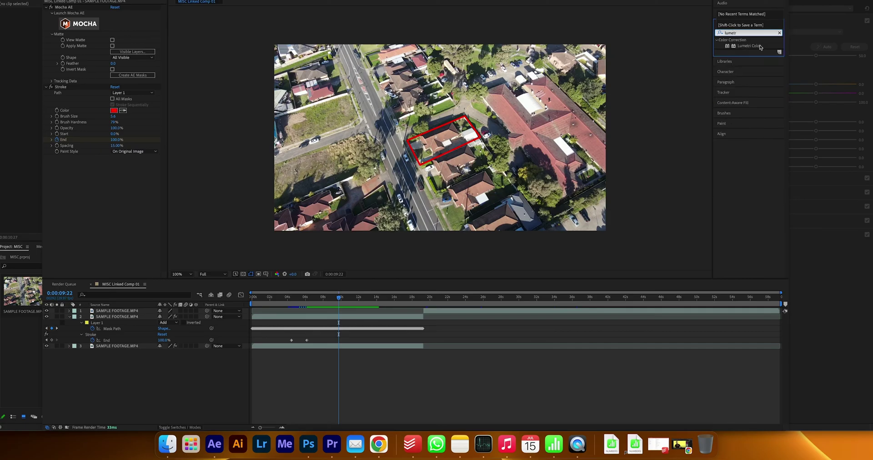
{"action": "left_click_drag", "start_coordinate": [761, 47], "coordinate": [122, 348]}
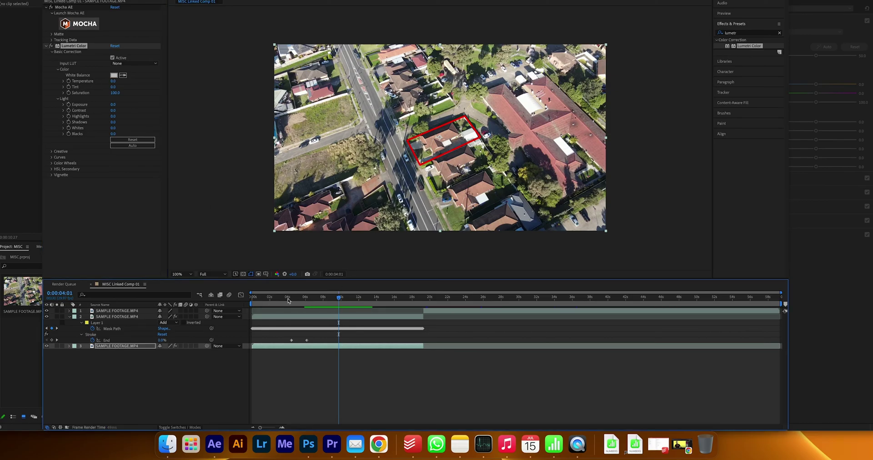
Keyframe Exposure from 0.0 at 4:10 down to -2.6 at 6:00
{"action": "left_click_drag", "start_coordinate": [338, 330], "coordinate": [292, 330]}
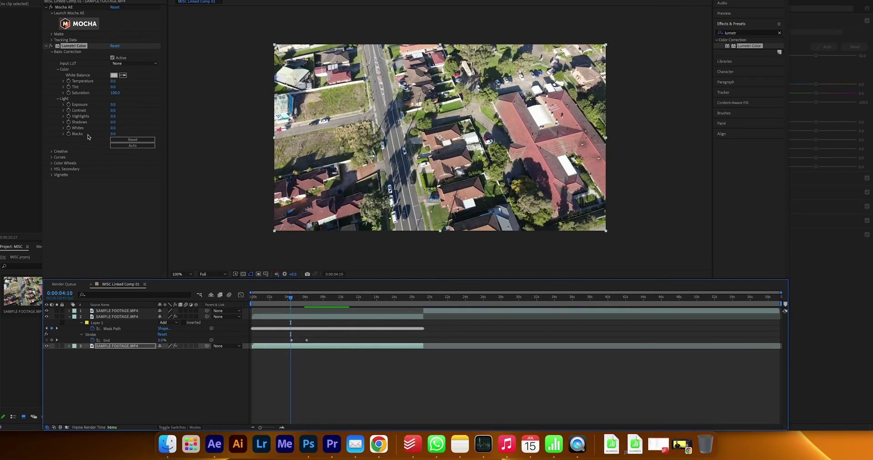
{"action": "left_click", "coordinate": [68, 105]}
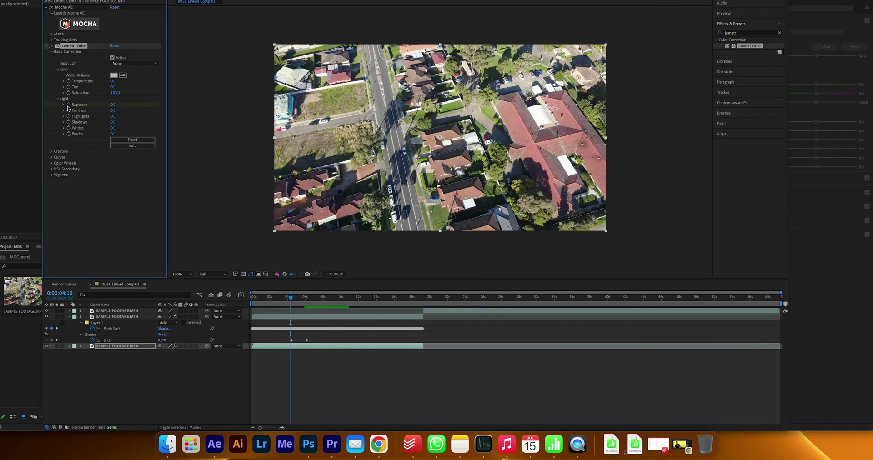
{"action": "left_click", "coordinate": [305, 298]}
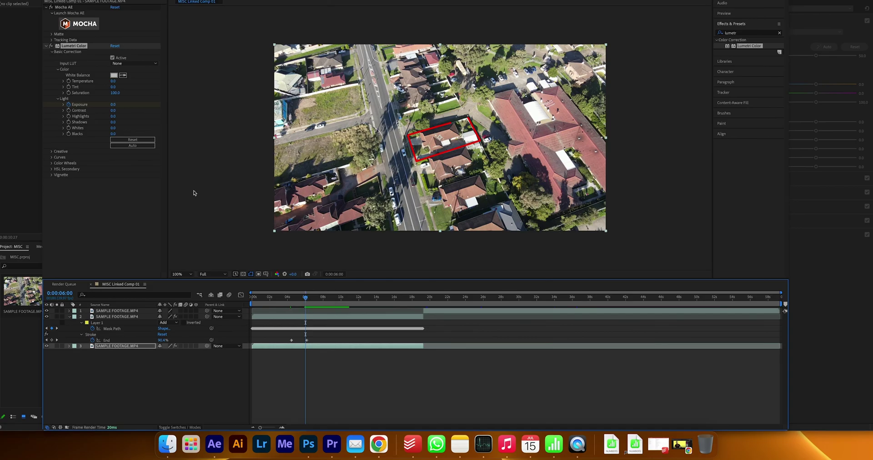
{"action": "left_click_drag", "start_coordinate": [114, 104], "coordinate": [81, 108]}
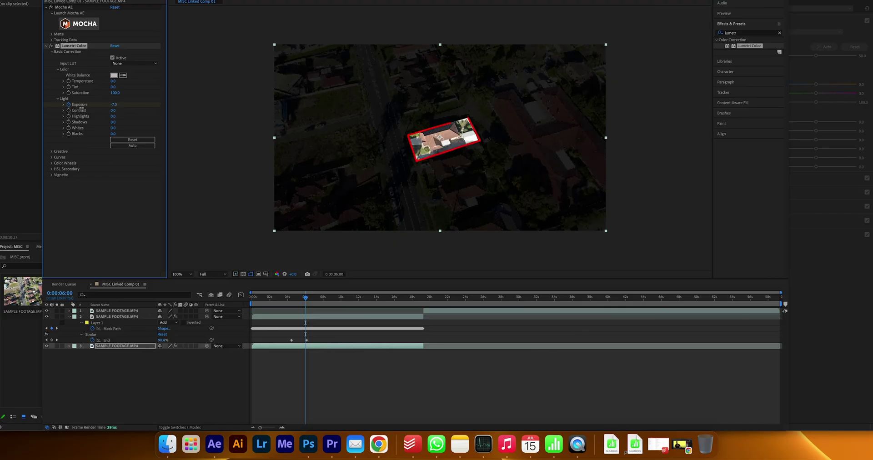
{"action": "mouse_move", "coordinate": [89, 108]}
{"action": "left_mouse_down"}
{"action": "mouse_move", "coordinate": [97, 108]}
{"action": "mouse_move", "coordinate": [89, 123]}
{"action": "left_mouse_up"}
{"action": "left_click", "coordinate": [289, 346]}
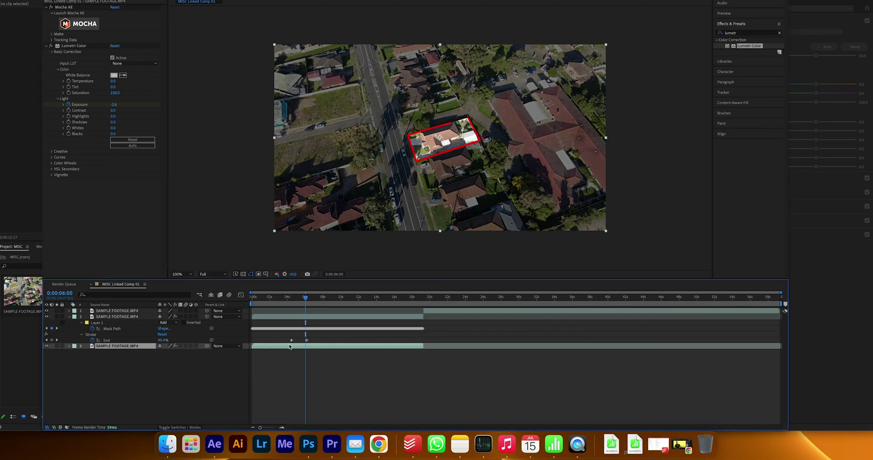
Preview the Exposure keyframes darkening the footage with the outline, then switch to Premiere Pro
{"action": "key", "text": "u"}
{"action": "left_click", "coordinate": [281, 301]}
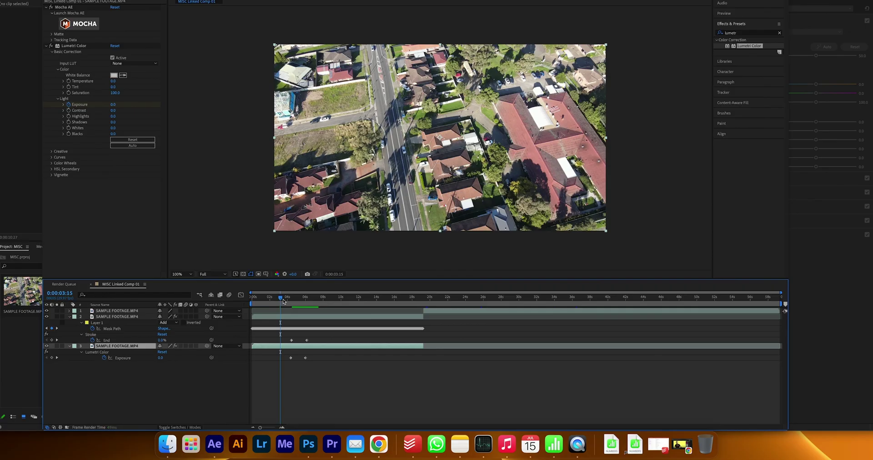
{"action": "left_click_drag", "start_coordinate": [283, 301], "coordinate": [324, 303]}
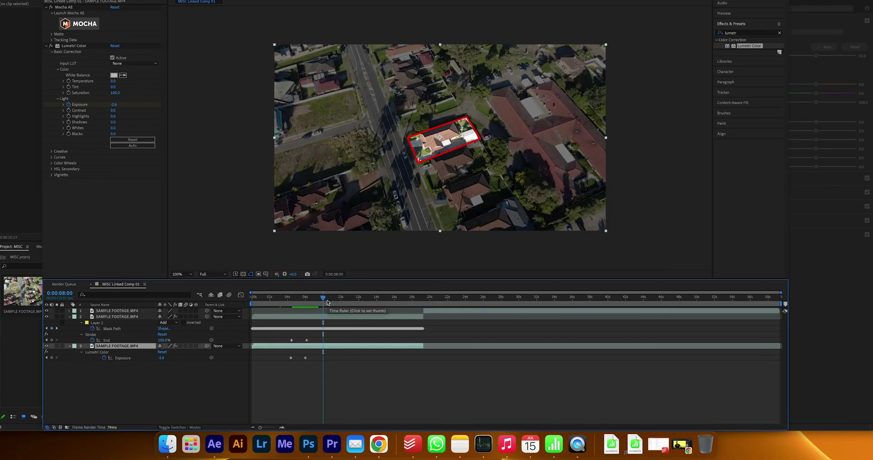
{"action": "left_click", "coordinate": [374, 403]}
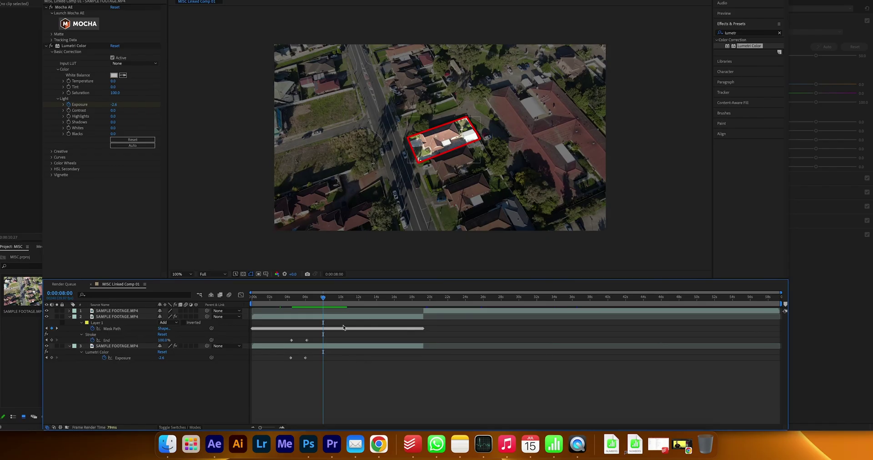
{"action": "key", "text": "super+Tab"}
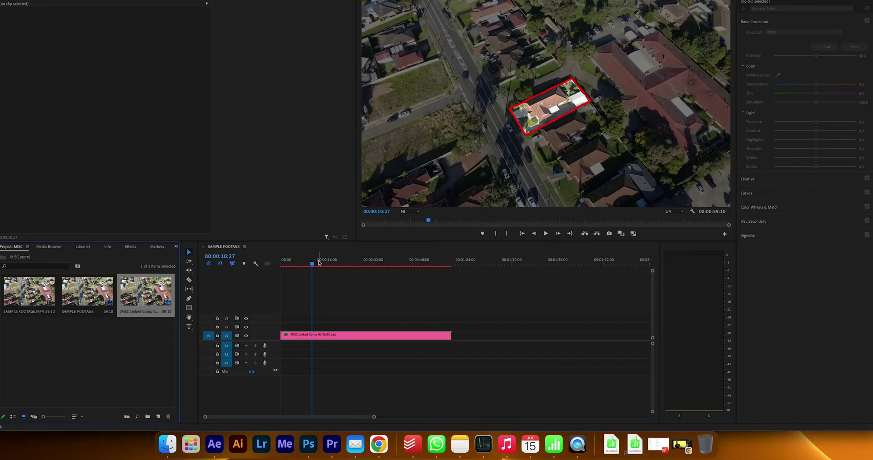
Park on a frame of the linked comp and render previews of the SAMPLE FOOTAGE sequence
{"action": "left_click_drag", "start_coordinate": [315, 263], "coordinate": [338, 265]}
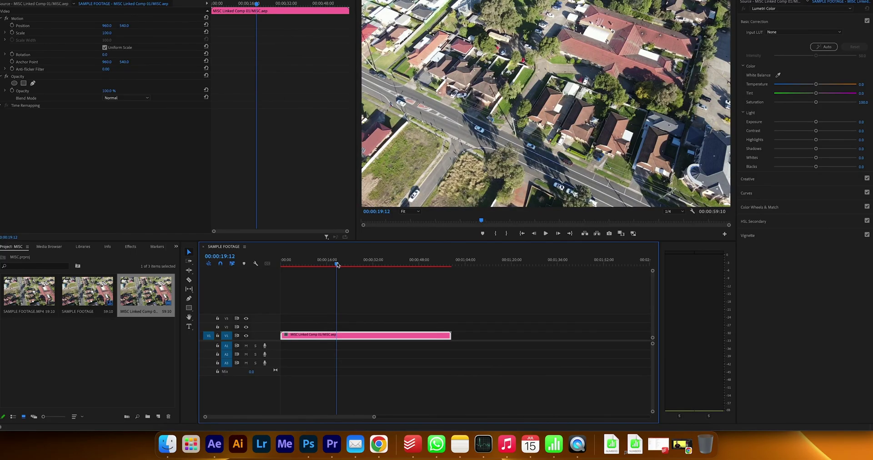
{"action": "left_click", "coordinate": [314, 264]}
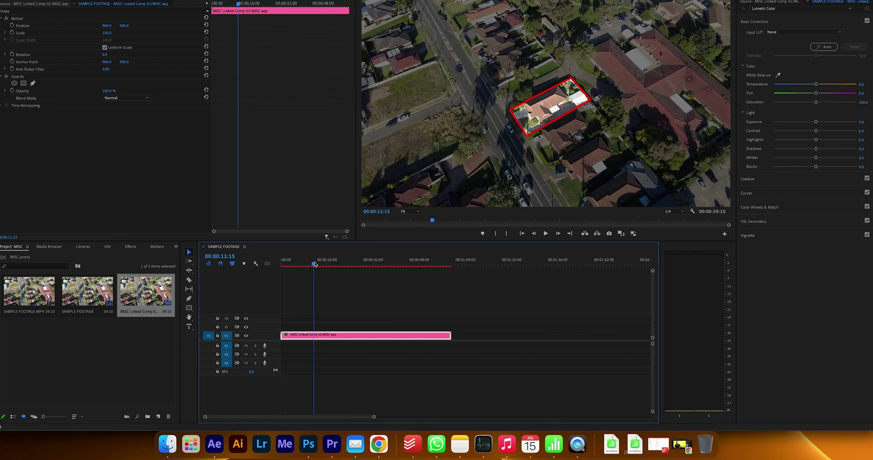
{"action": "key", "text": "Return"}
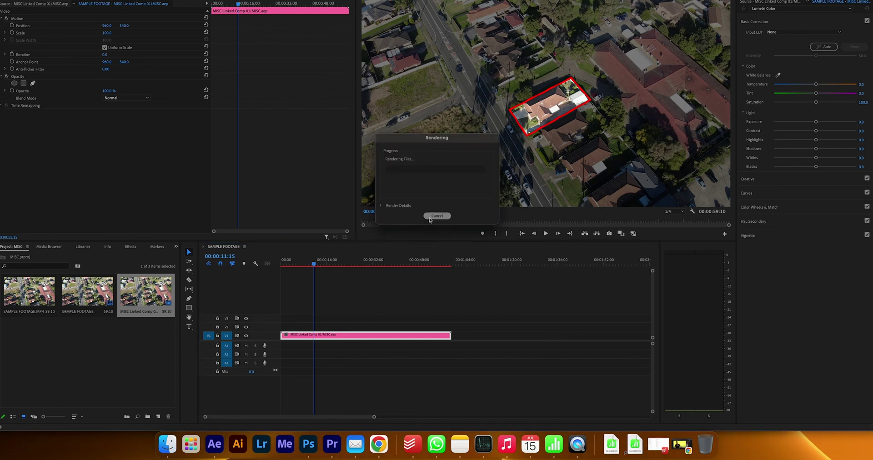